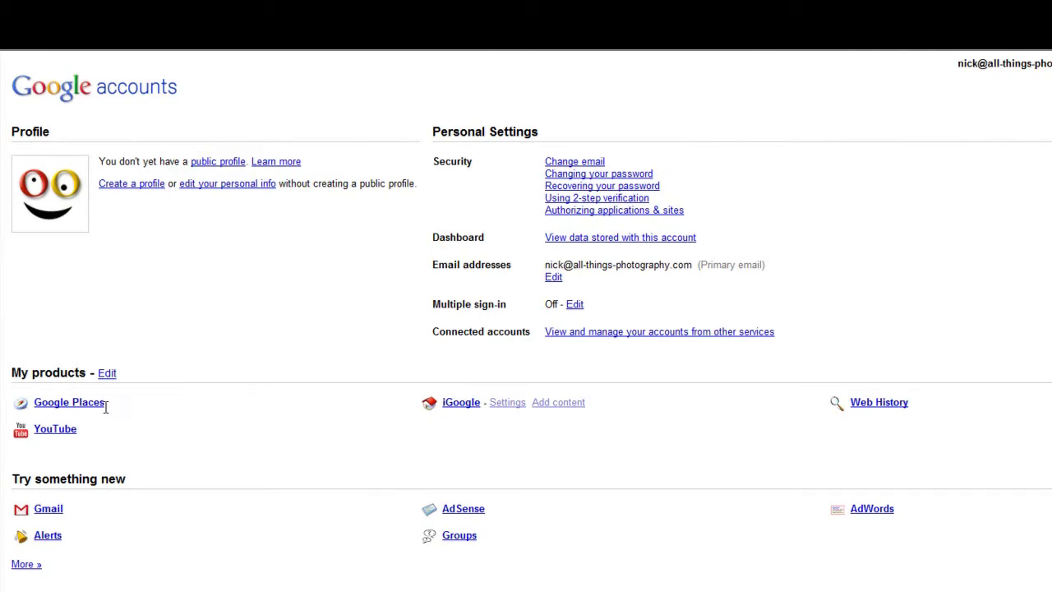
Open Google Places from My products to reach its free business listing page
left_click(90, 409)
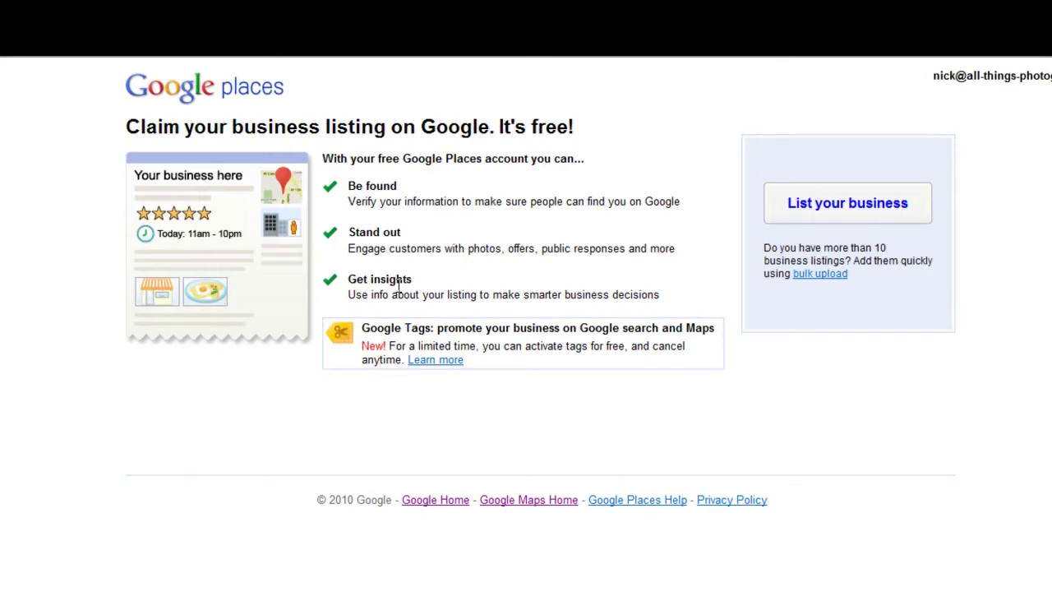
Start a new United Kingdom listing and look up the business by its phone number
left_click(816, 215)
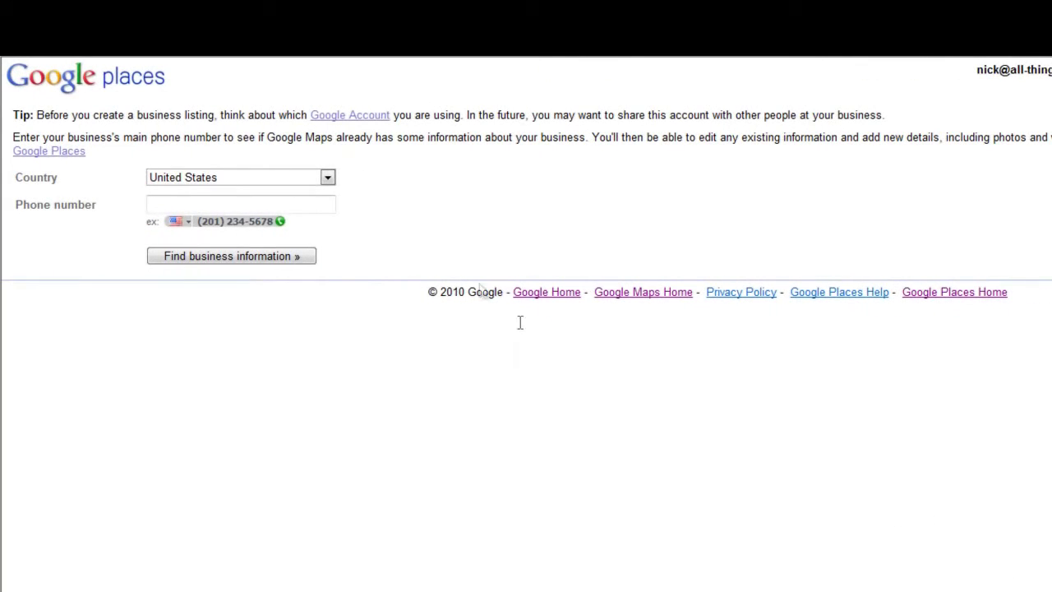
left_click(326, 181)
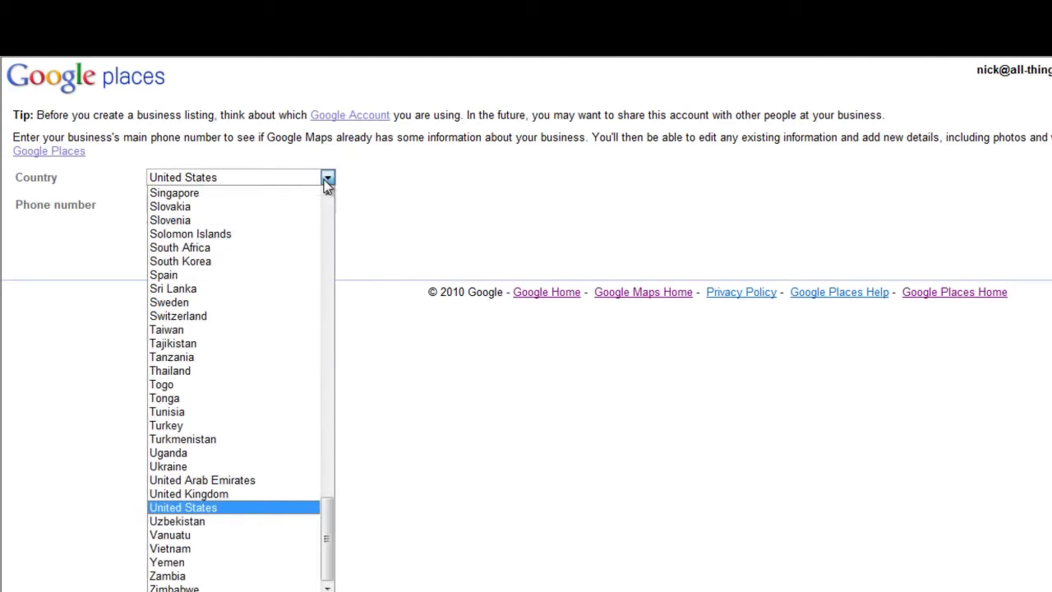
left_click(235, 495)
left_click(220, 203)
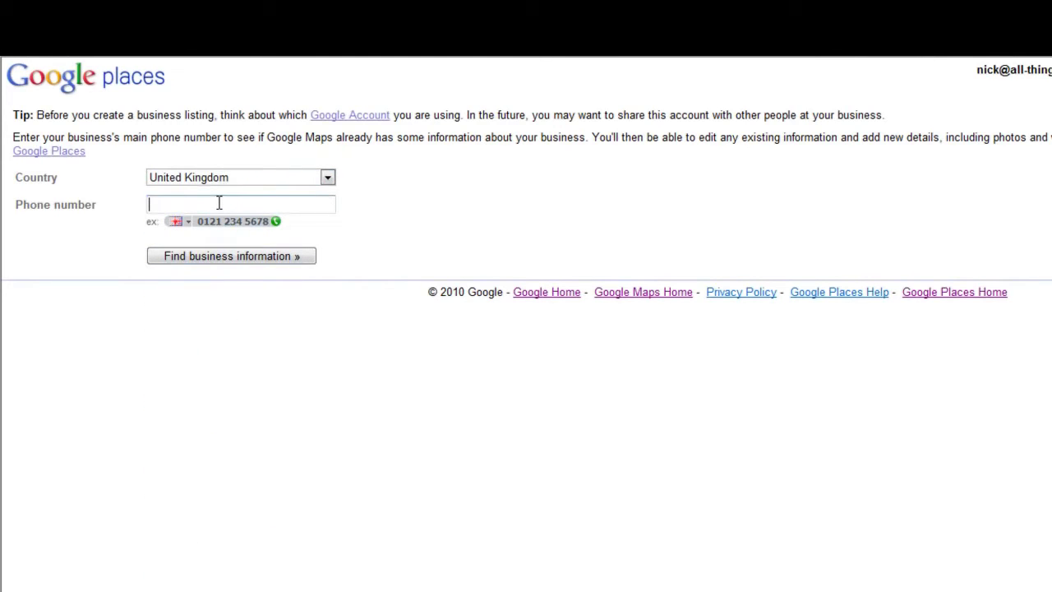
left_click(295, 260)
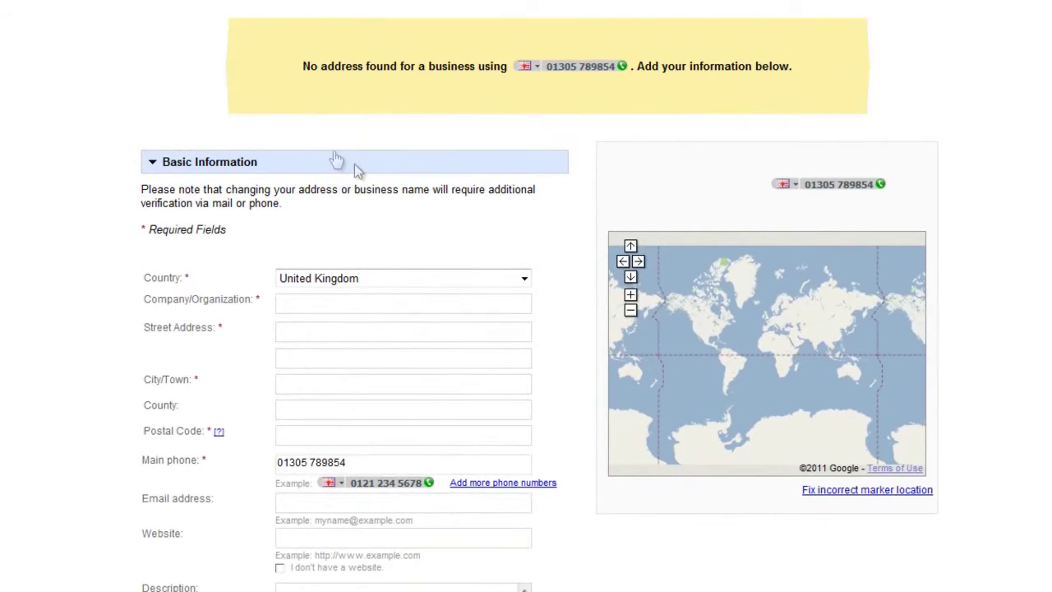
scroll(124, 207, "down", 2)
scroll(97, 212, "up", 2)
scroll(63, 271, "down", 2)
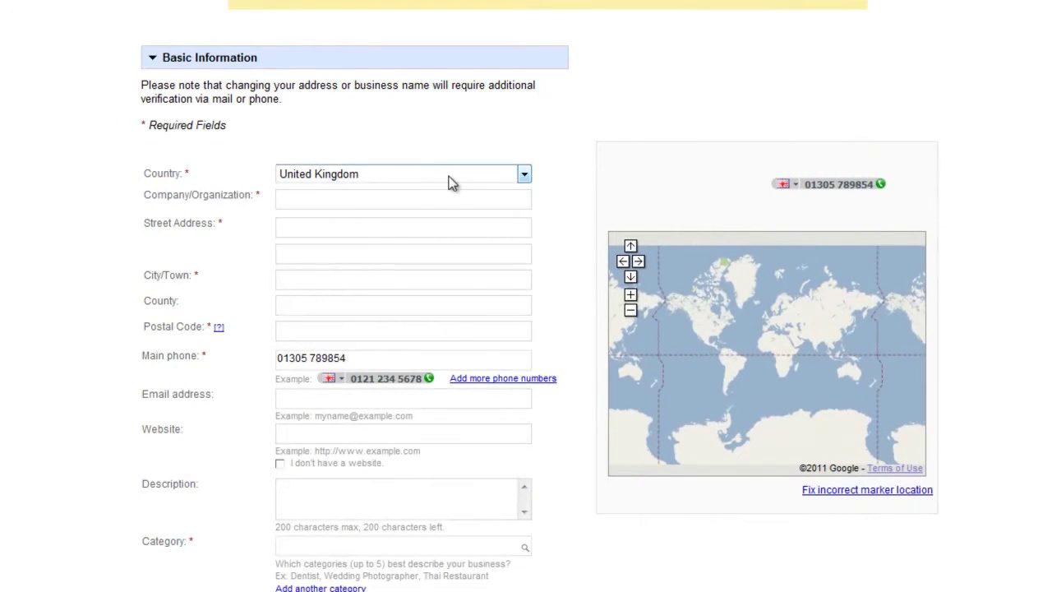
left_click(400, 205)
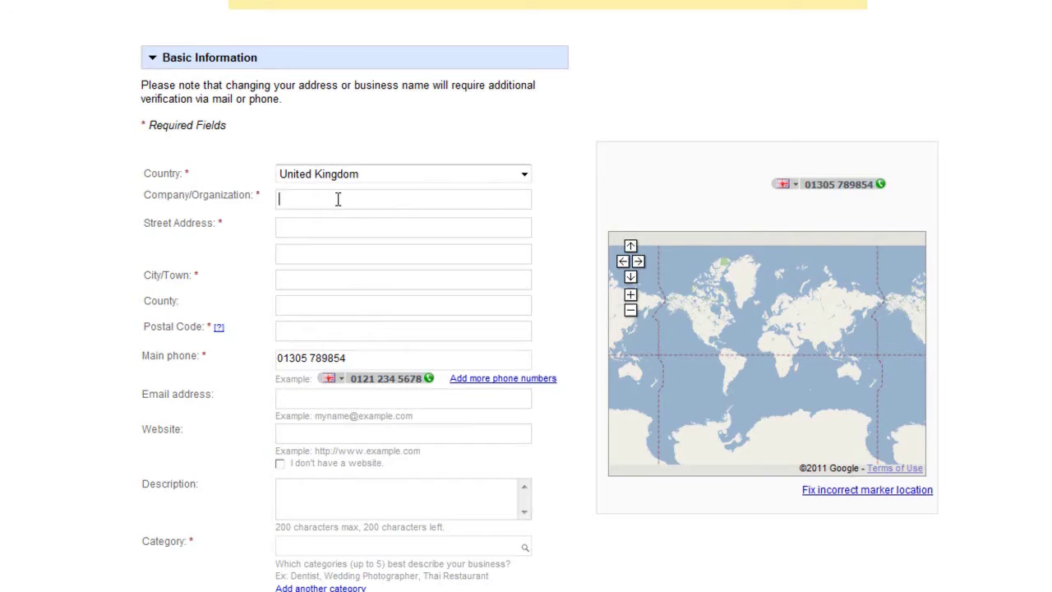
left_click(321, 228)
left_click(321, 280)
left_click(331, 400)
left_click(343, 435)
left_click_drag(314, 451, 337, 452)
left_click(344, 433)
left_click(369, 509)
scroll(366, 501, "down", 2)
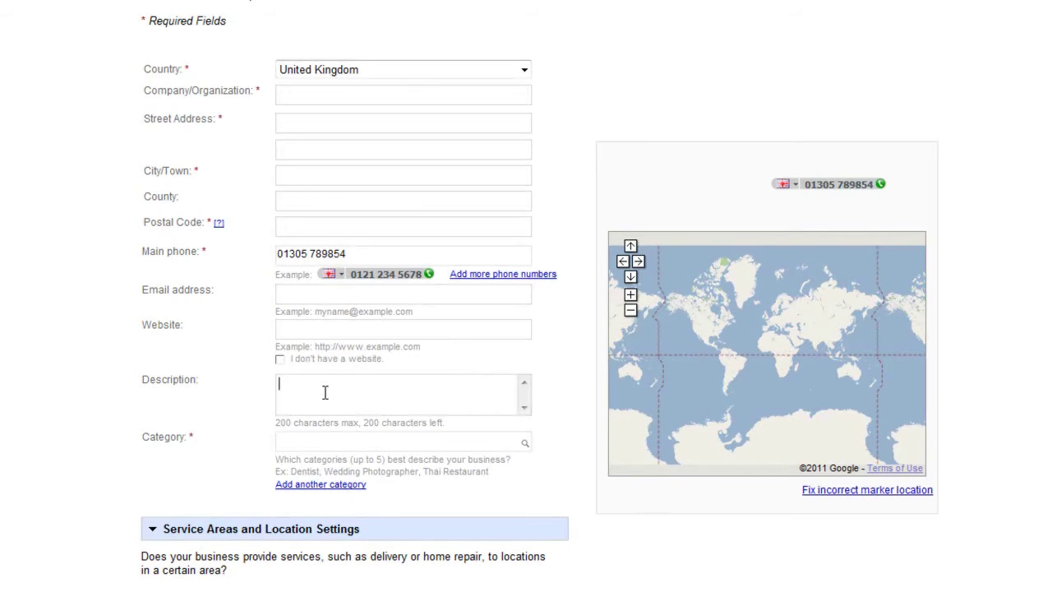
left_click_drag(276, 423, 289, 422)
left_click(317, 400)
left_click(326, 439)
Add Photographer as the first category and Wedding Photographer as a second category
type("photogr")
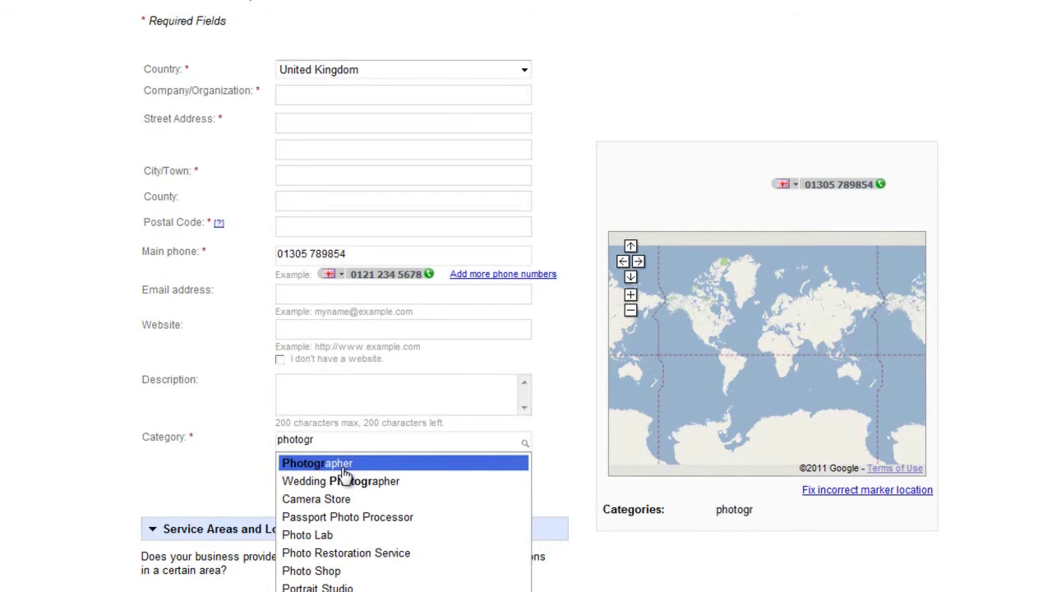
left_click(343, 468)
left_click(323, 485)
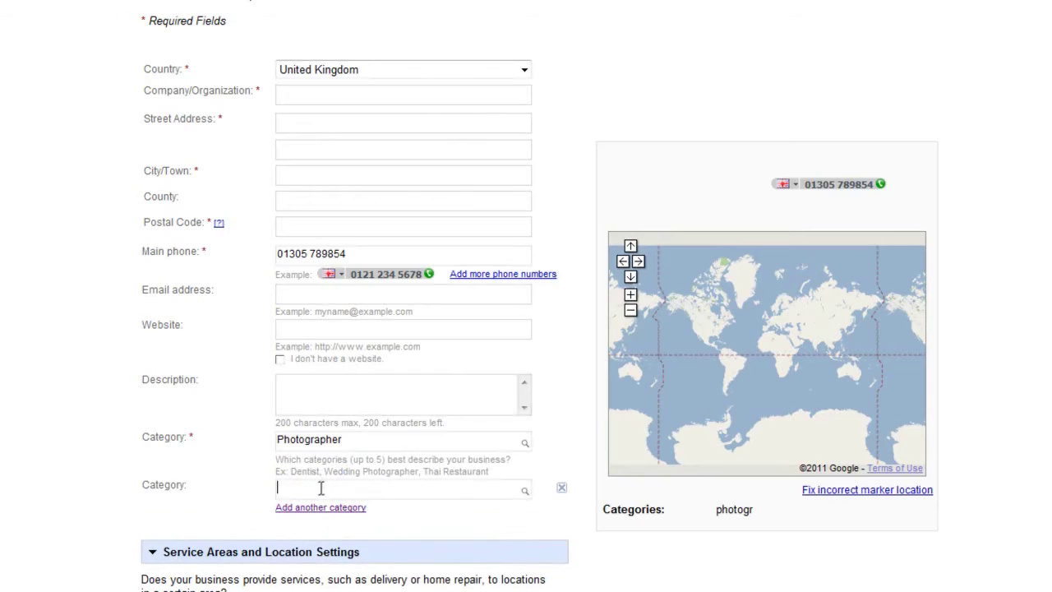
type("photogr")
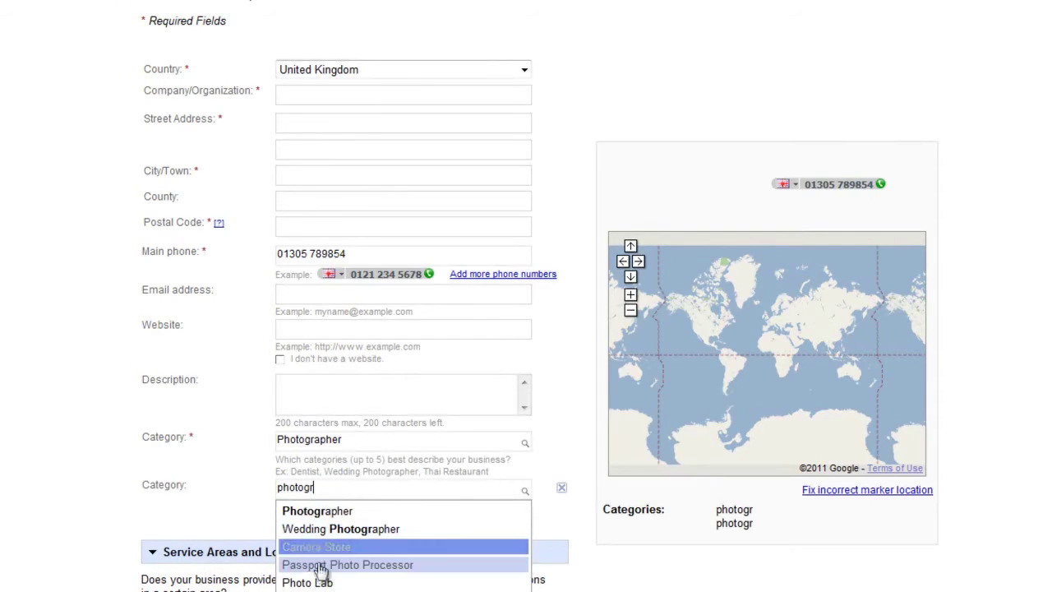
left_click(317, 528)
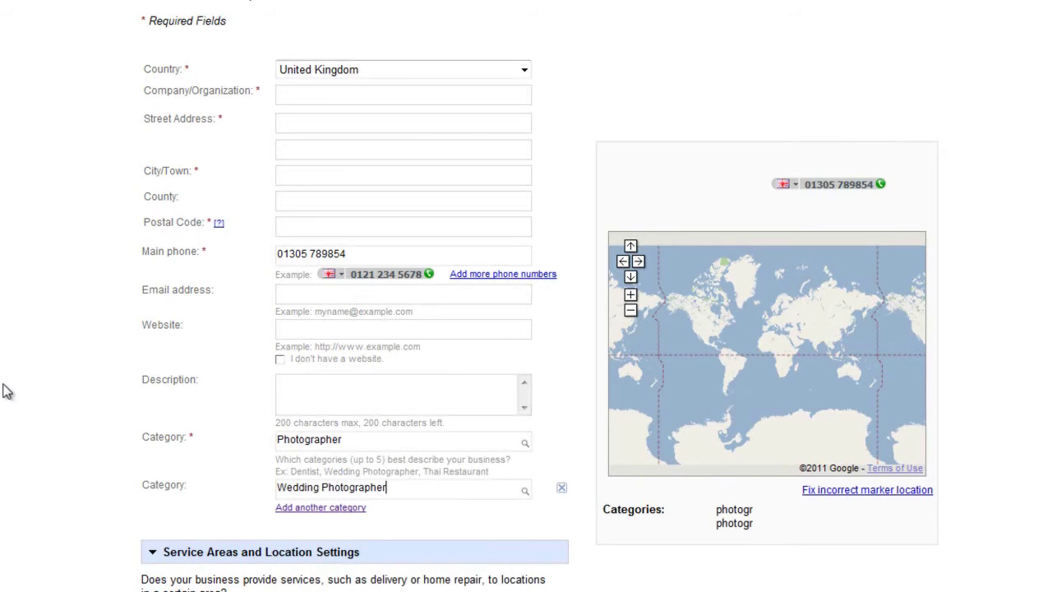
scroll(353, 328, "down", 3)
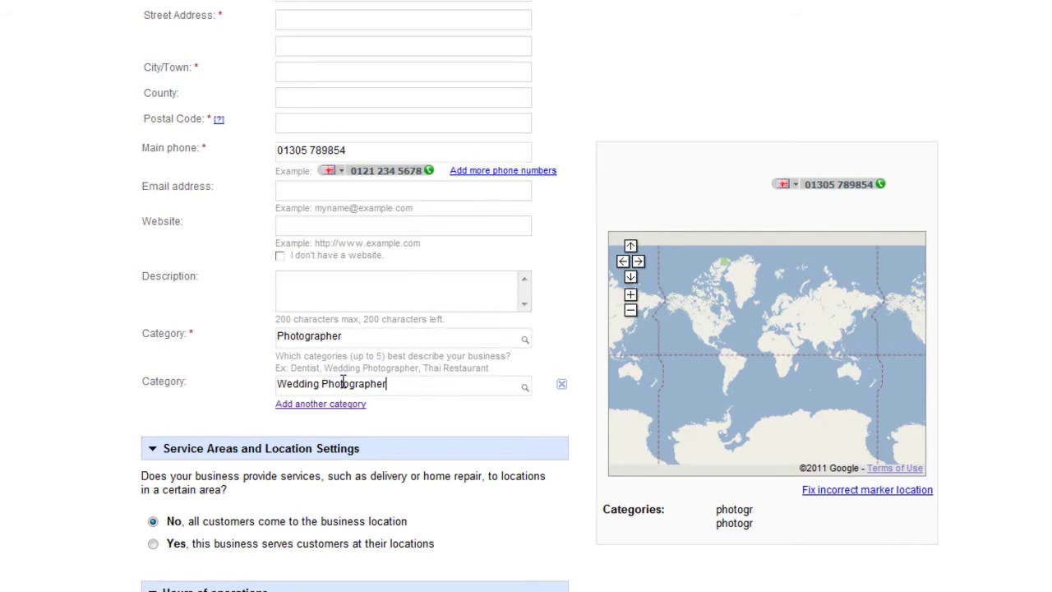
Mark the business as serving customers at their locations, within 100 miles of one location
scroll(148, 464, "down", 2)
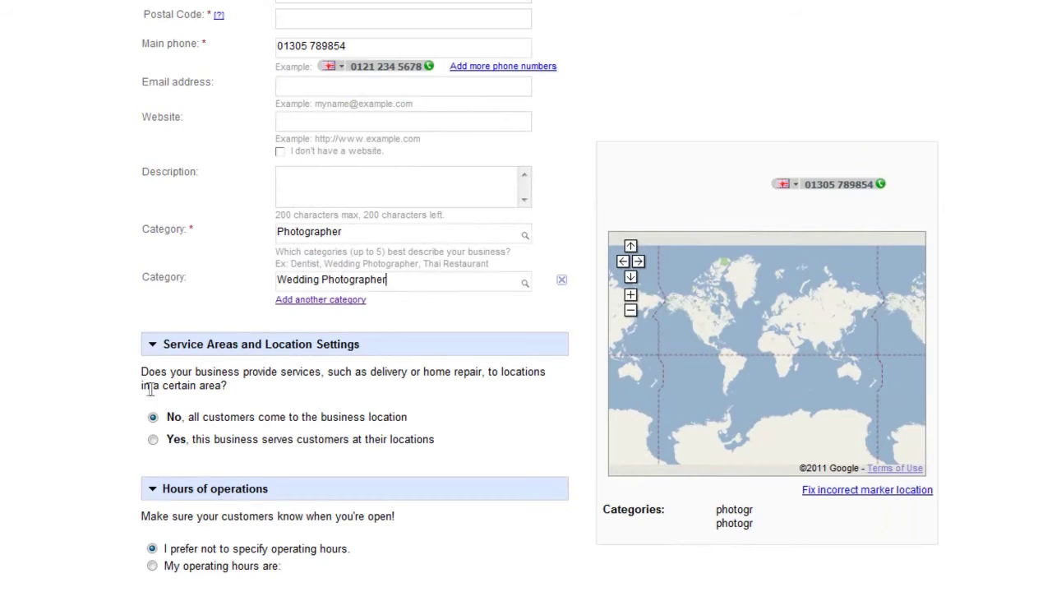
left_click(153, 438)
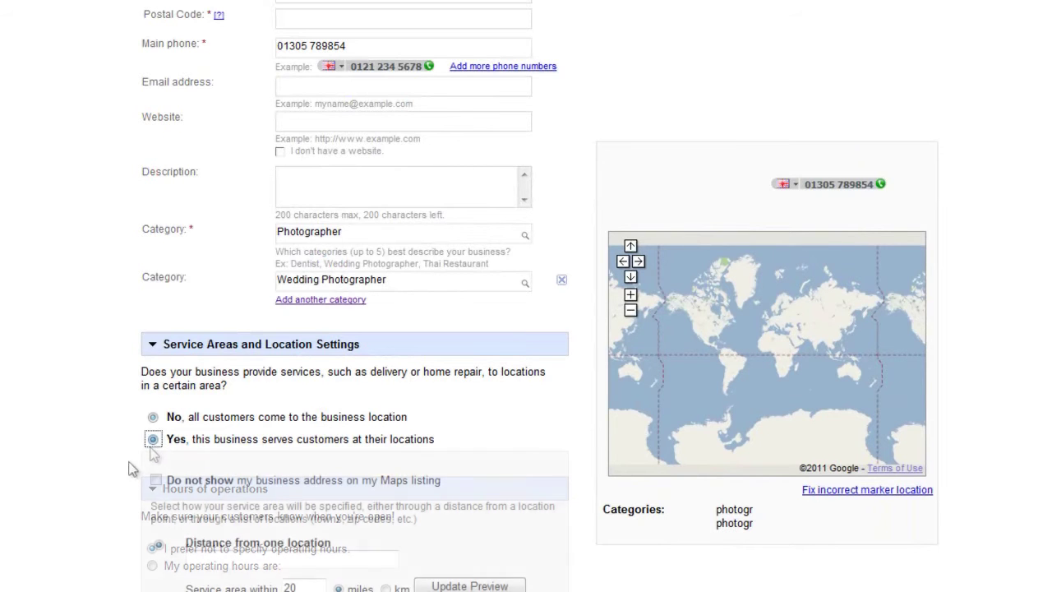
scroll(36, 546, "down", 2)
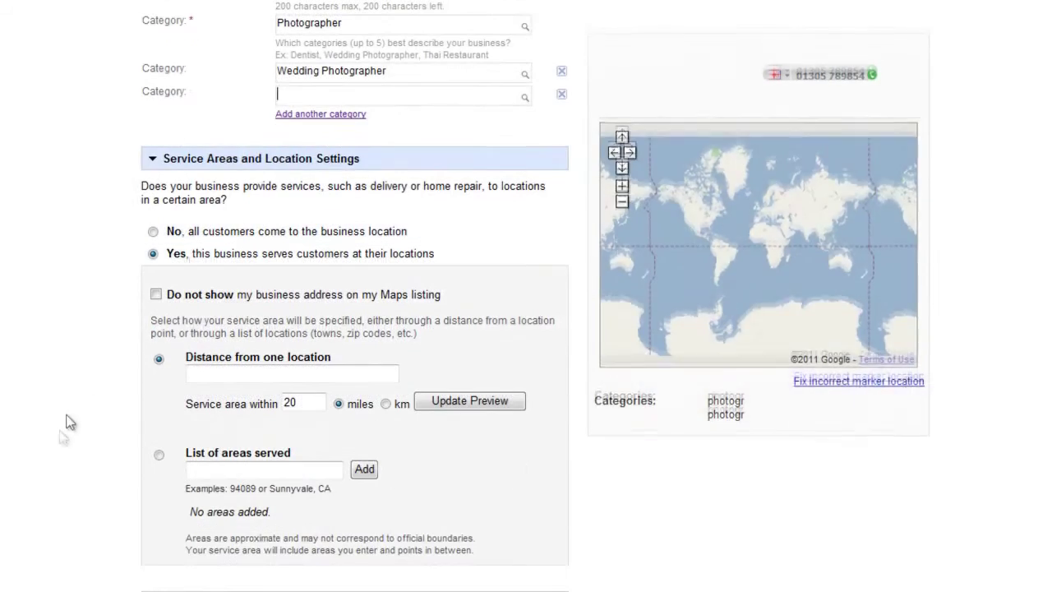
left_click(152, 230)
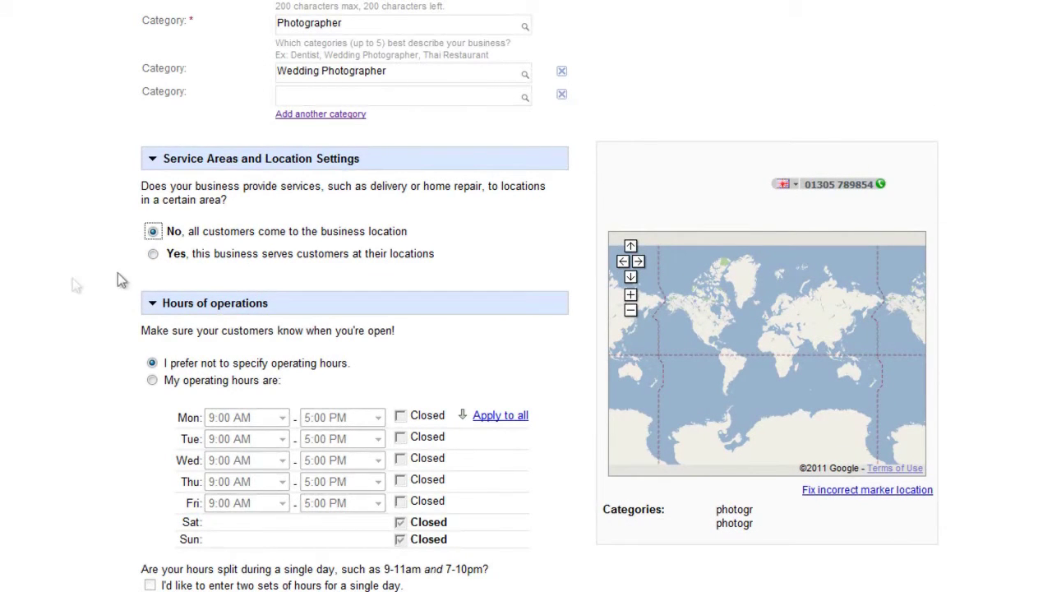
left_click(153, 253)
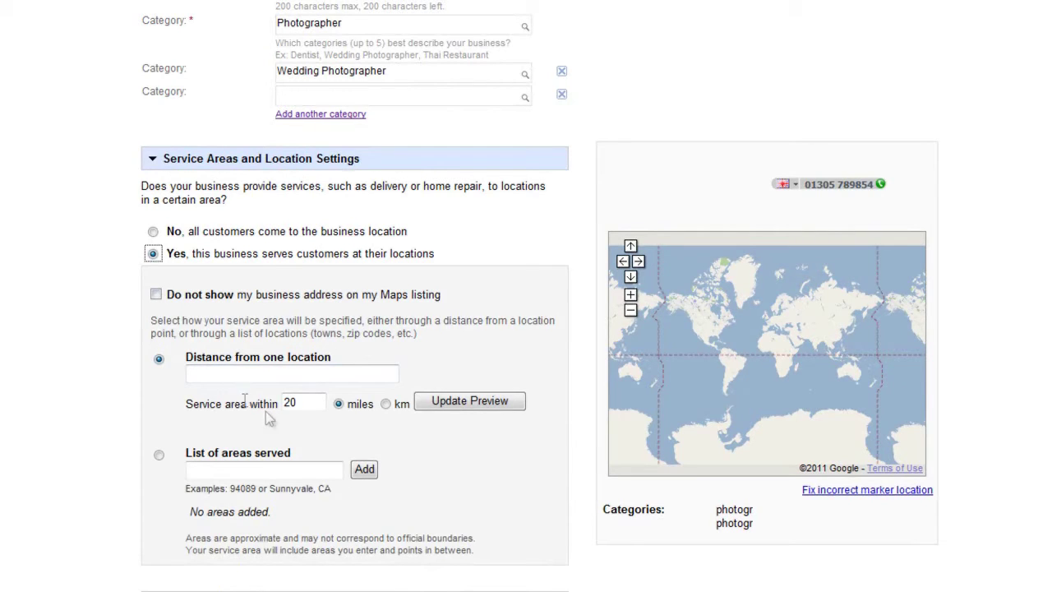
left_click_drag(315, 404, 283, 406)
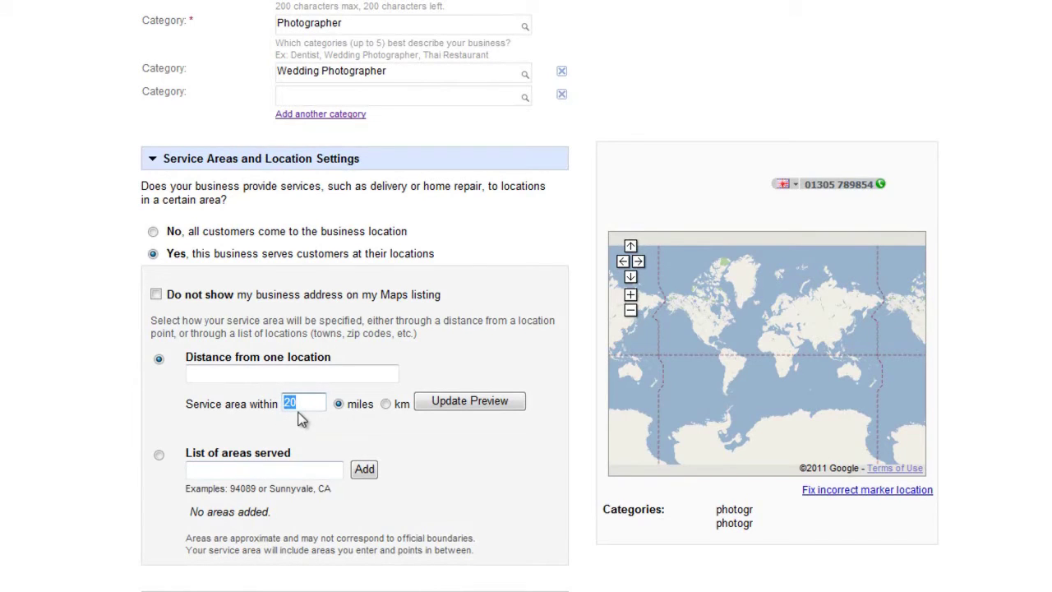
type("100")
left_click(276, 468)
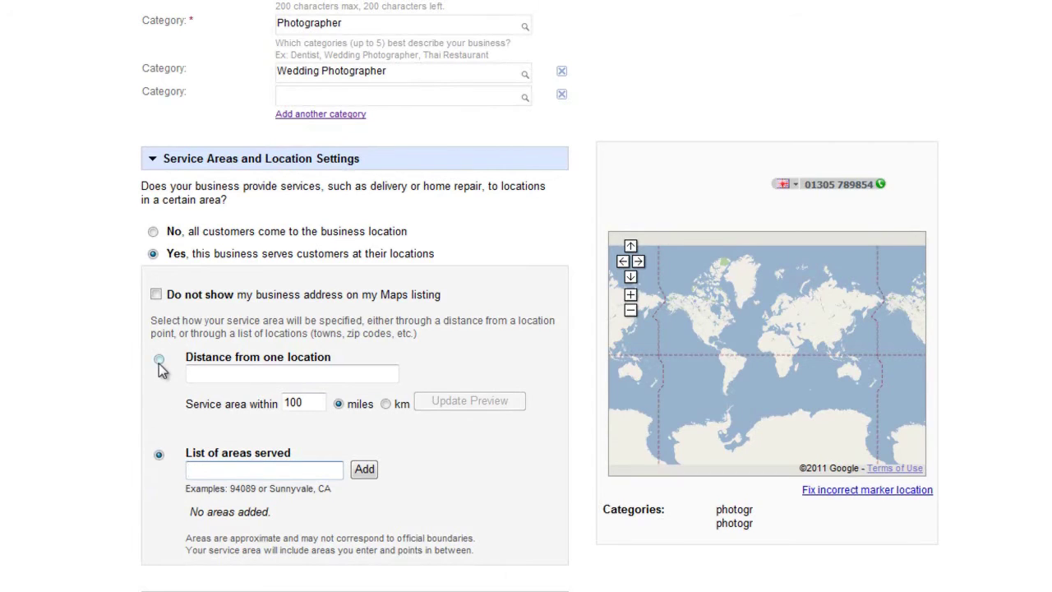
left_click(159, 359)
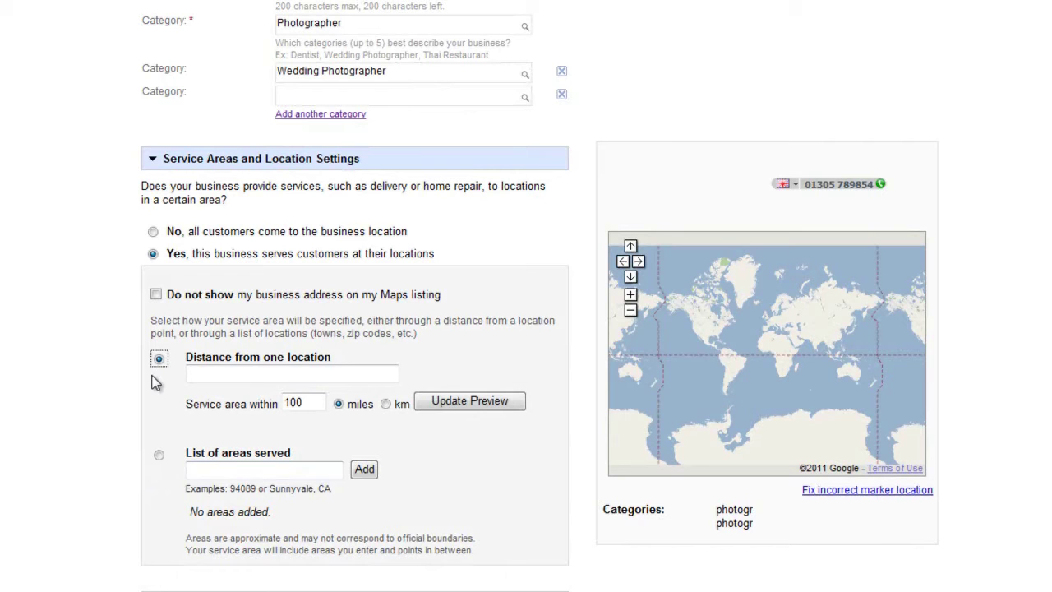
scroll(156, 382, "down", 5)
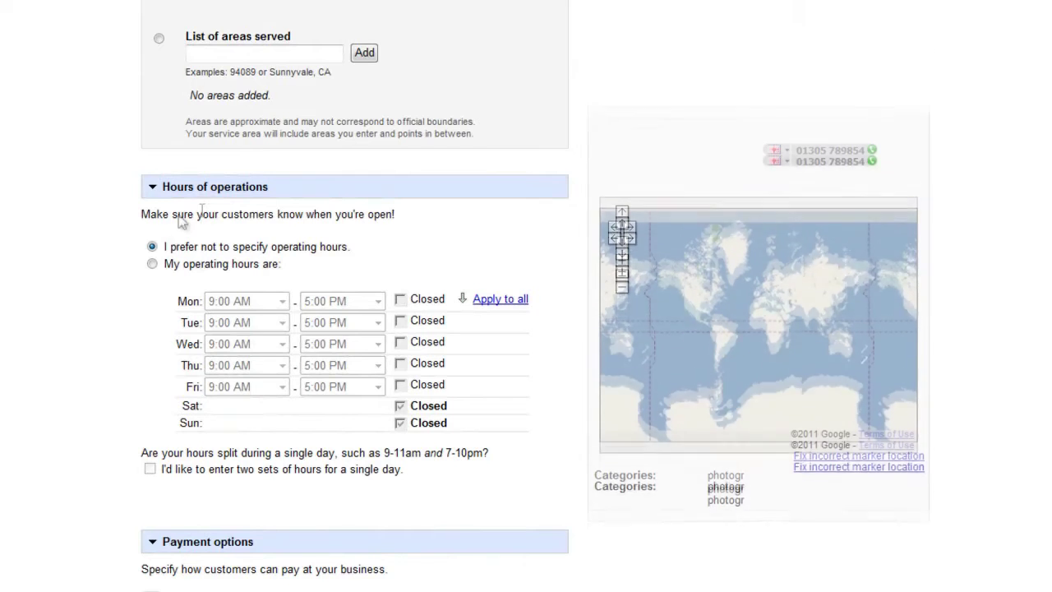
Choose to specify operating hours and open Saturday and Sunday at 9:00 AM–5:00 PM
left_click_drag(169, 246, 271, 247)
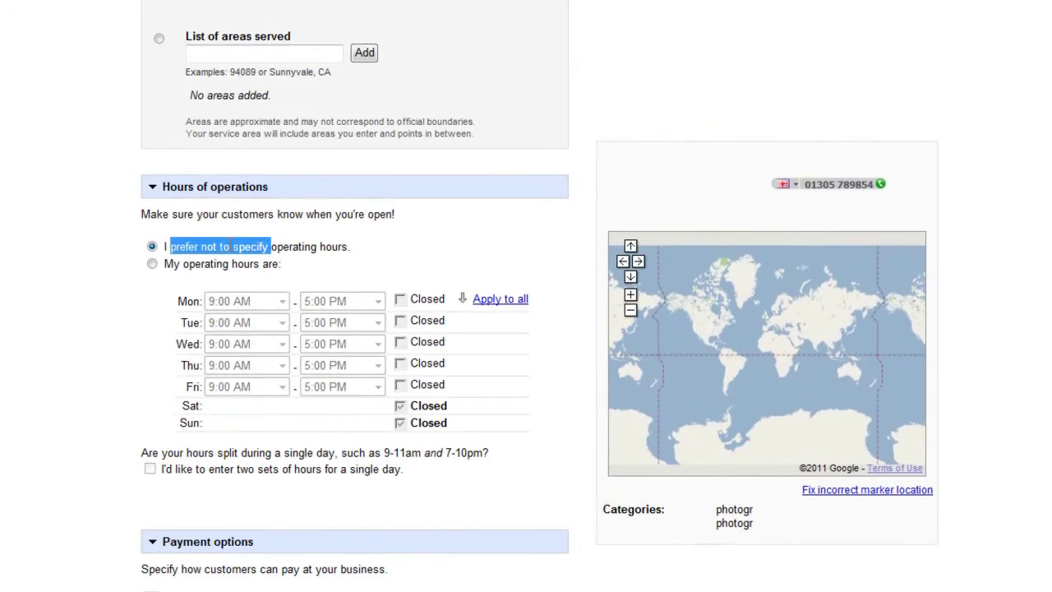
left_click(152, 265)
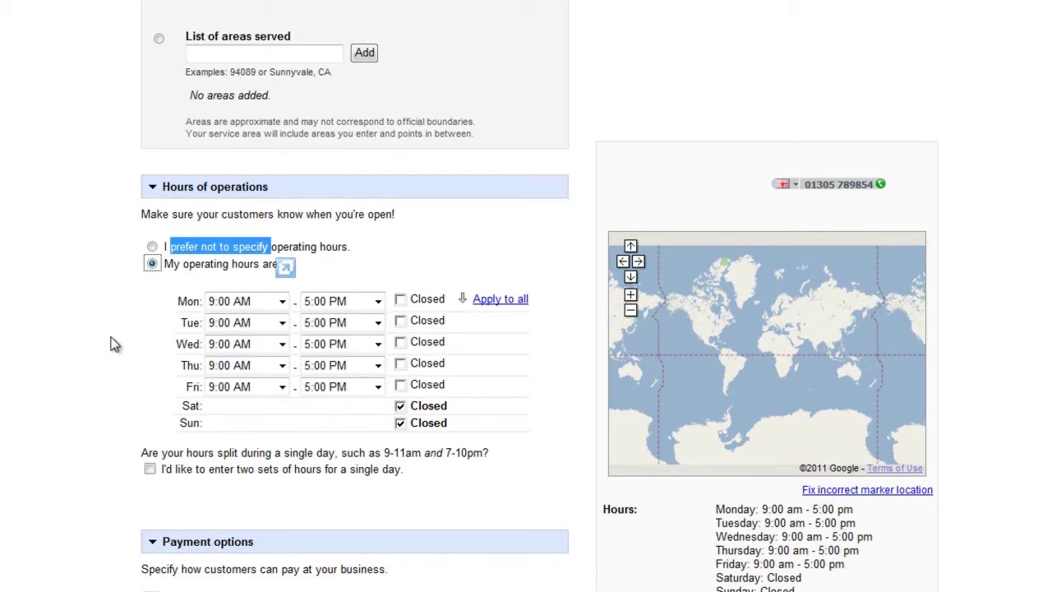
left_click(401, 406)
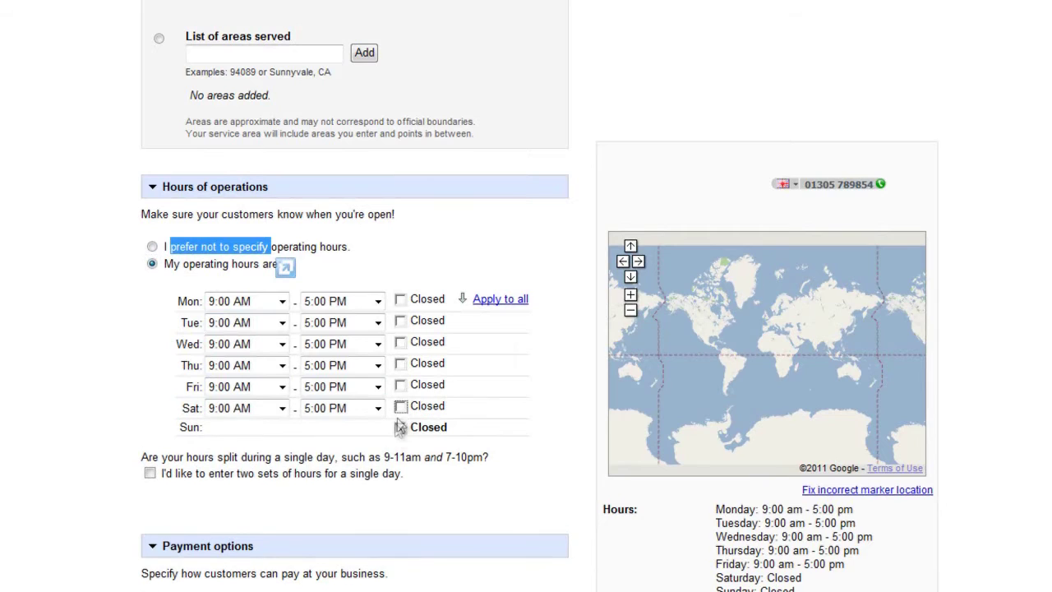
left_click(400, 428)
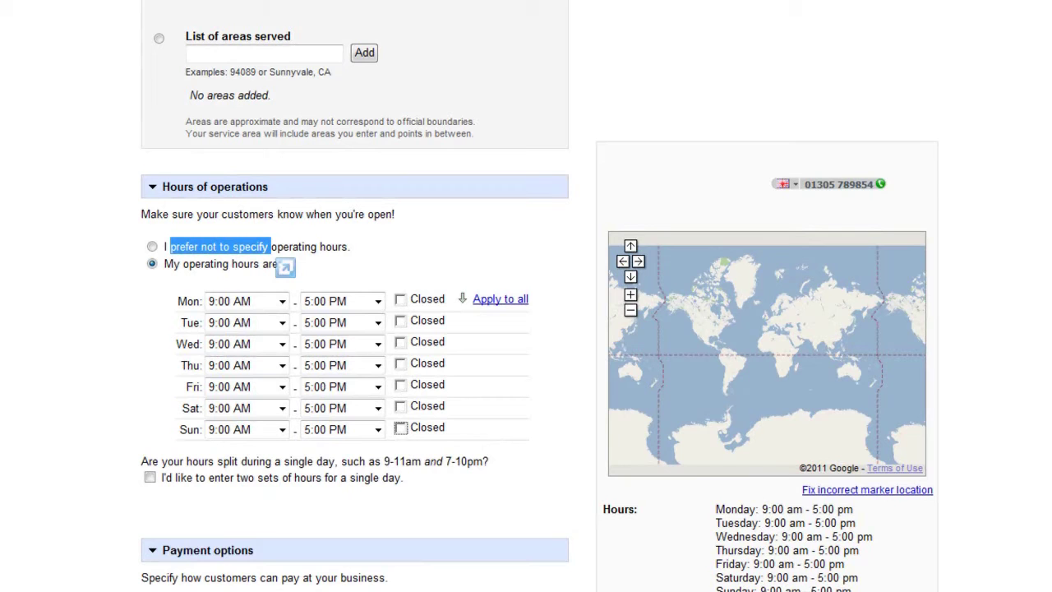
Tick Cash and Check under Payment options
scroll(29, 479, "down", 3)
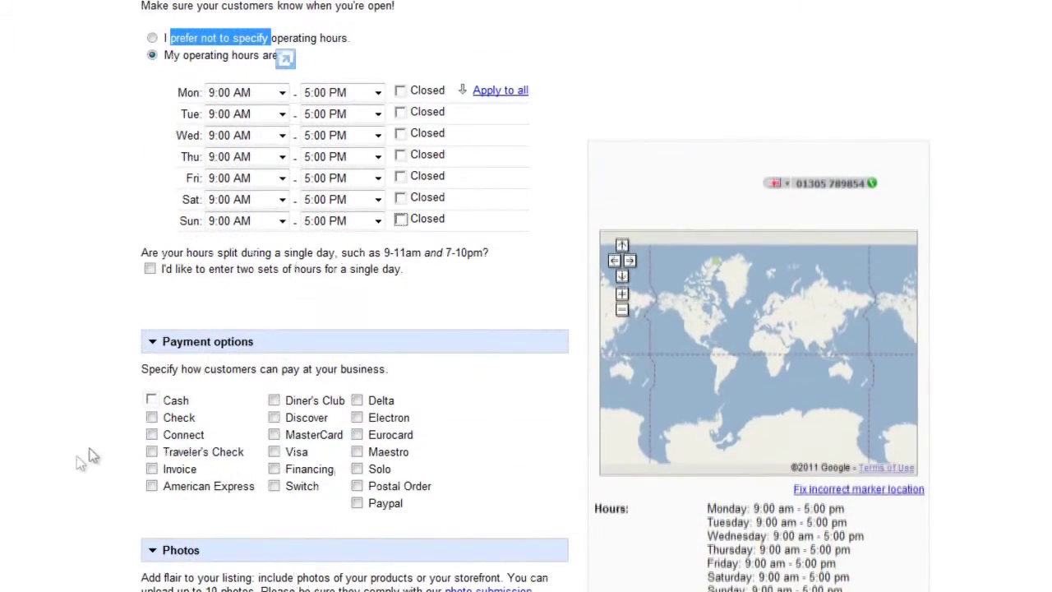
left_click(151, 401)
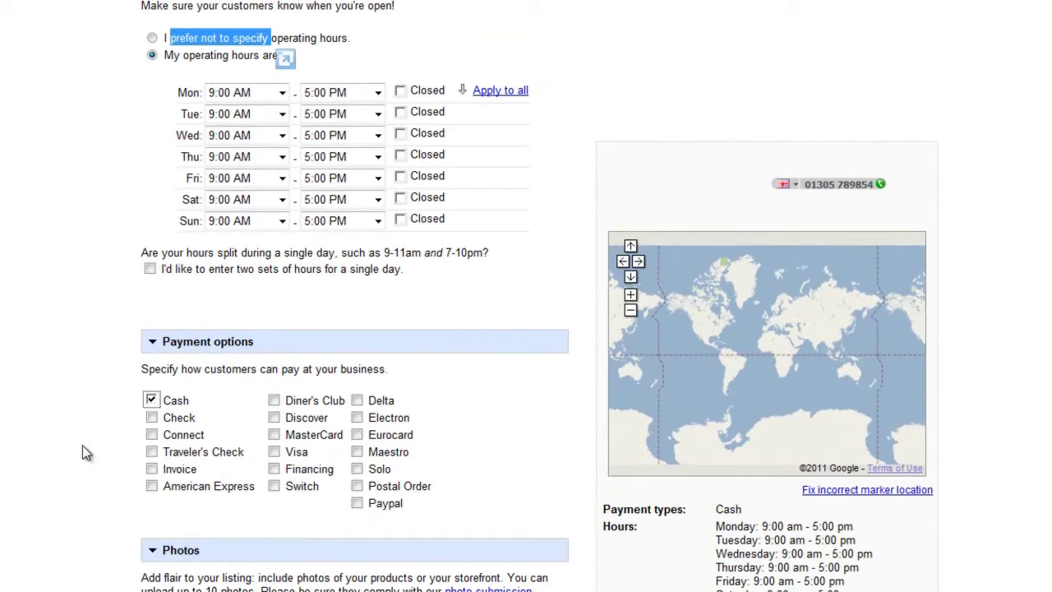
left_click(151, 418)
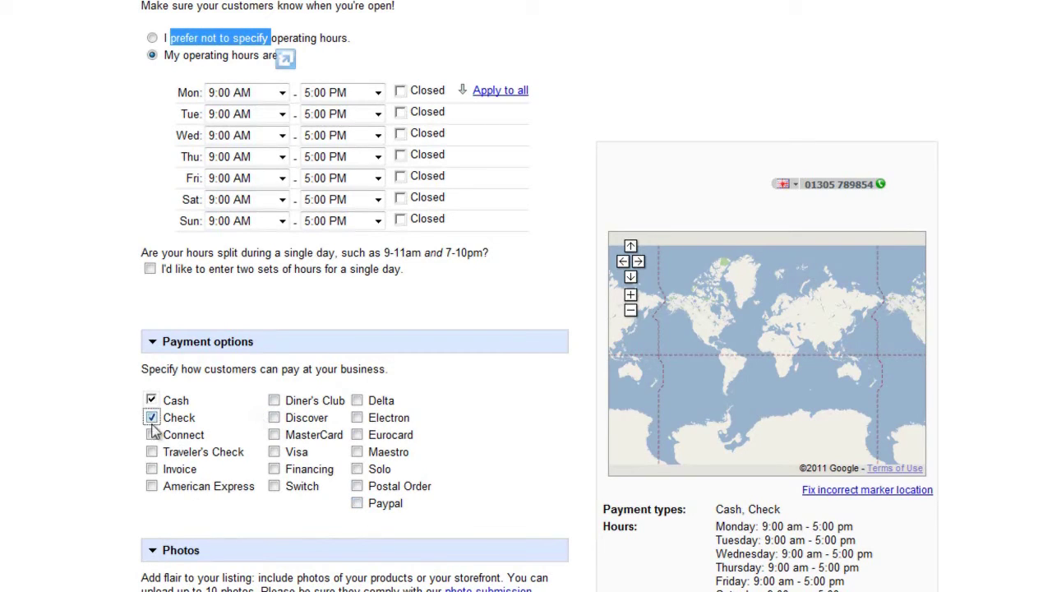
scroll(132, 440, "down", 4)
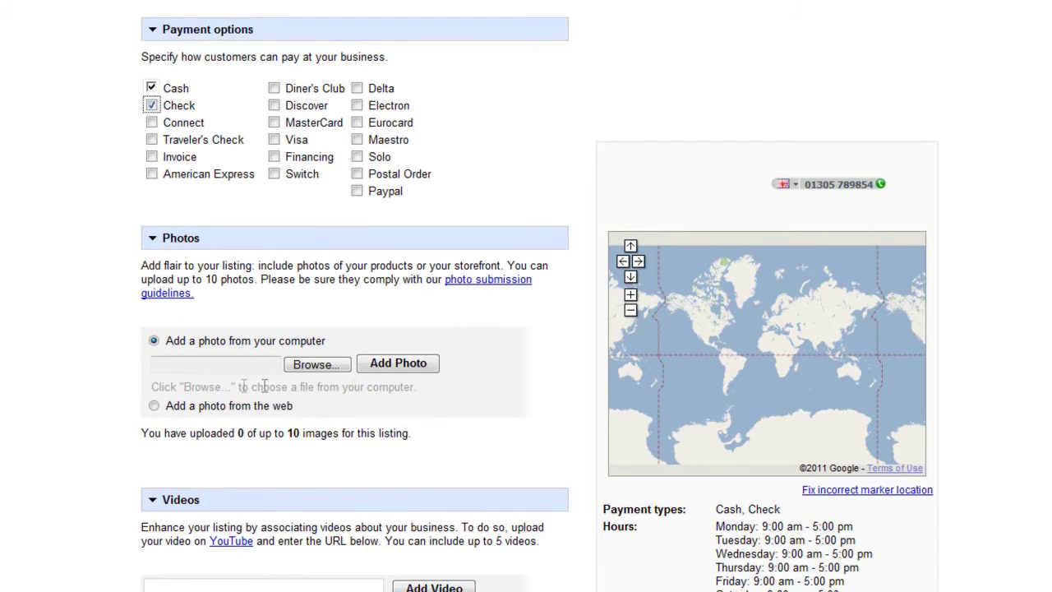
scroll(288, 378, "down", 3)
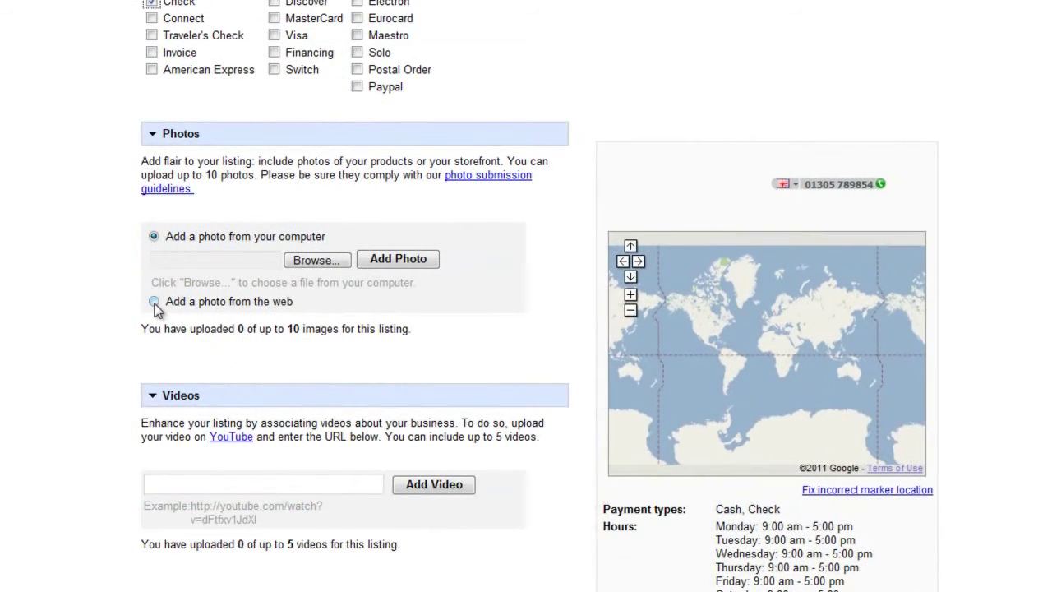
left_click(154, 302)
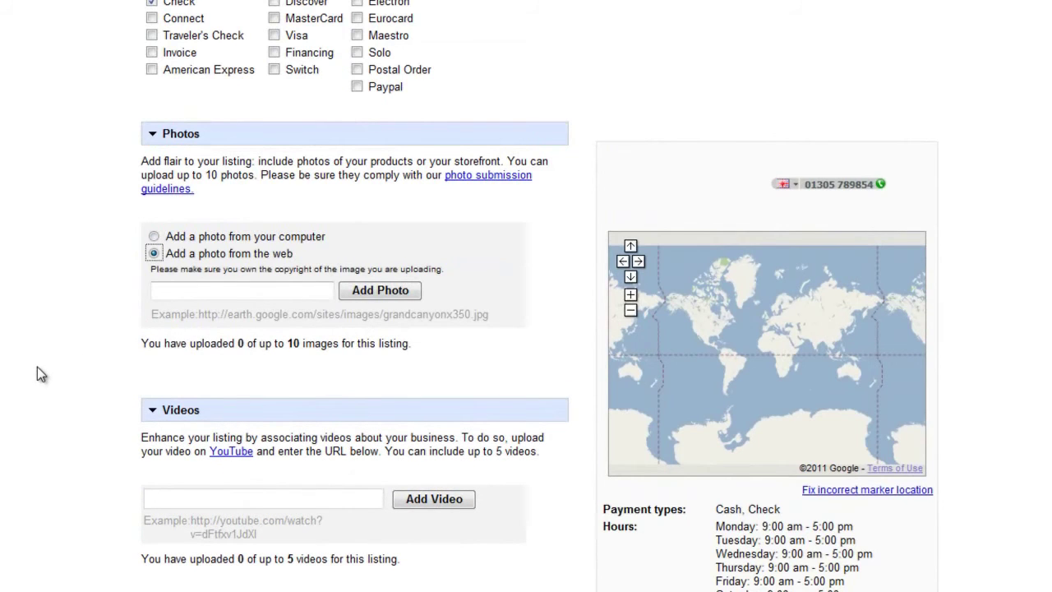
left_click(154, 236)
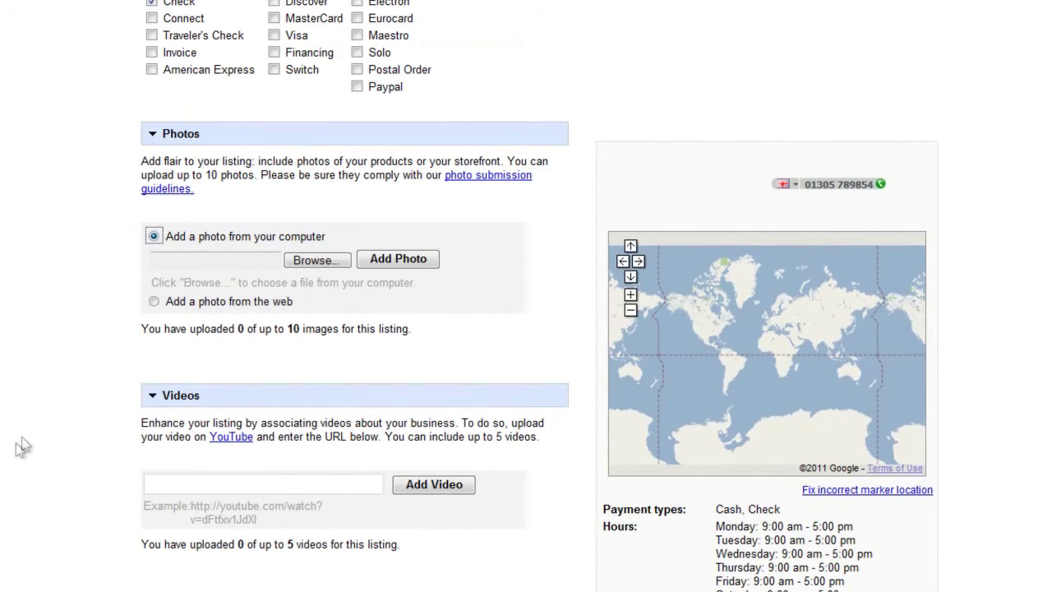
scroll(22, 446, "down", 3)
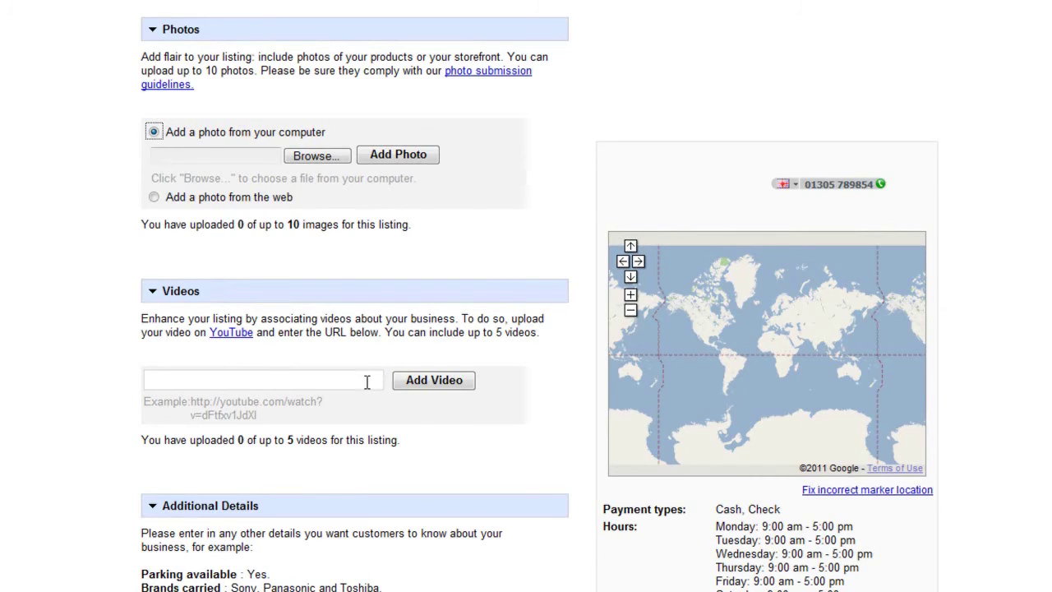
scroll(367, 382, "down", 3)
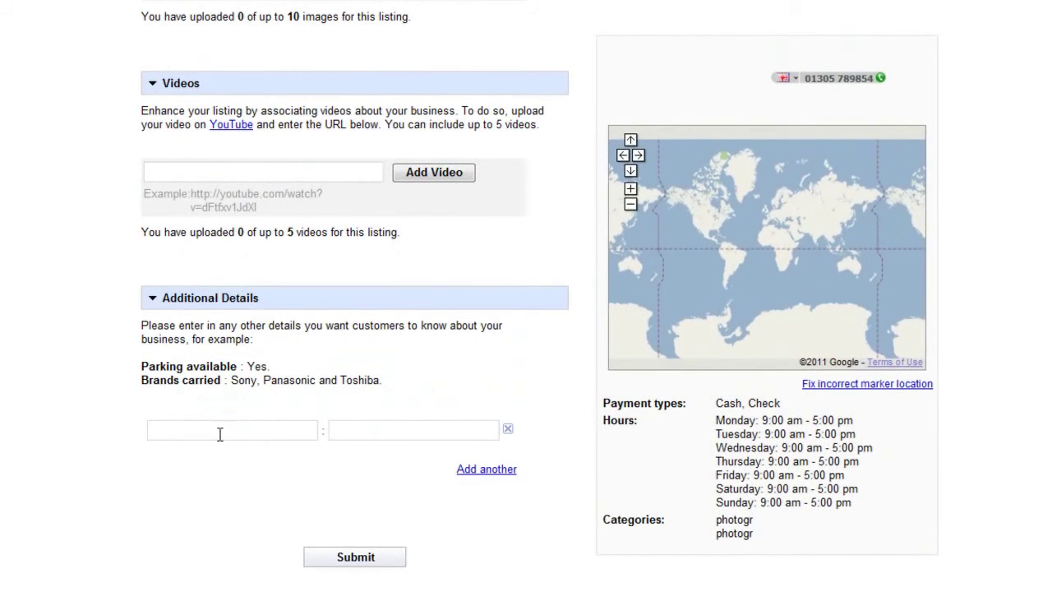
left_click(220, 434)
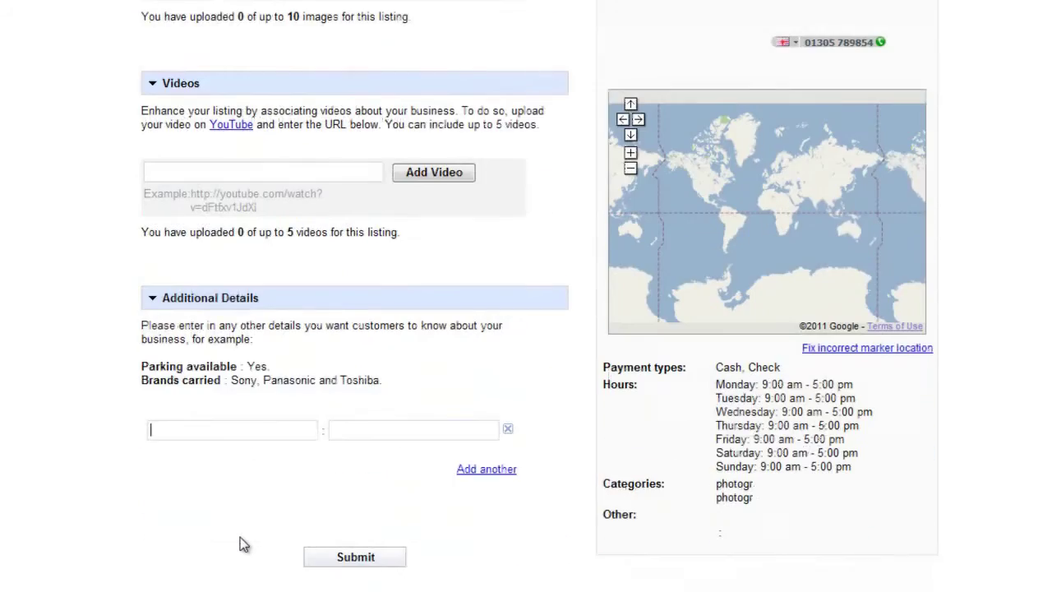
scroll(244, 543, "down", 1)
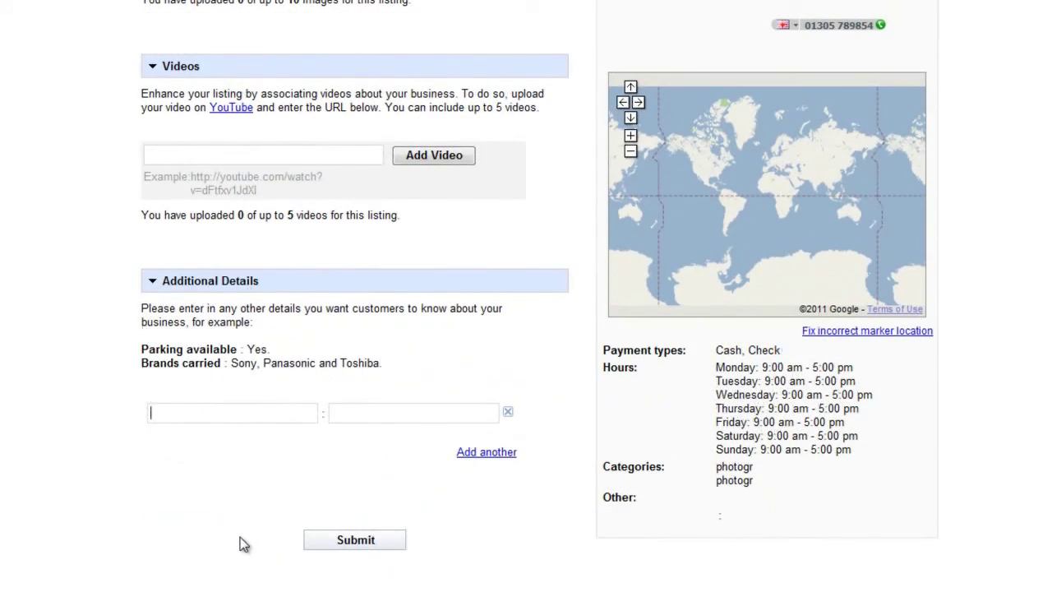